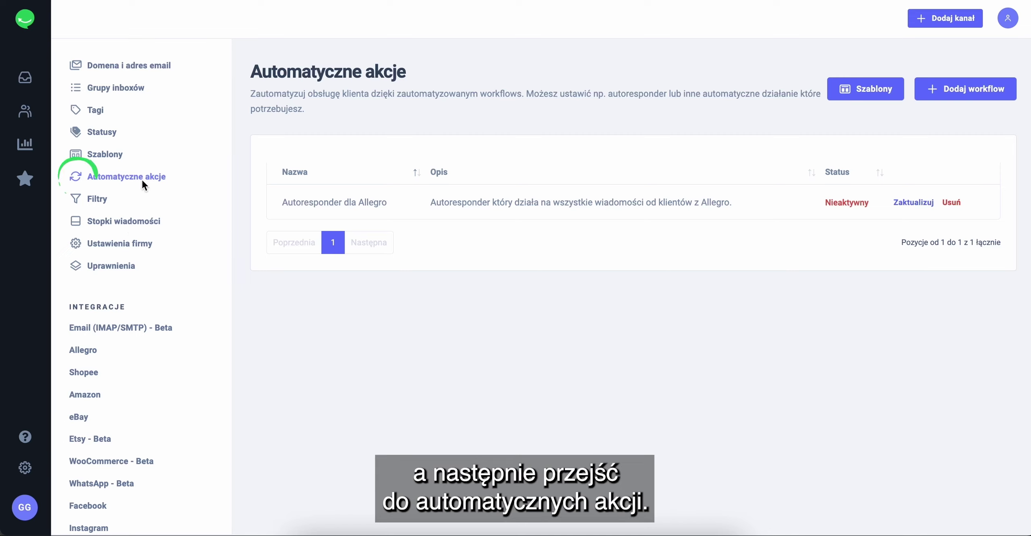
# Step: Create a new workflow named "Autoresponder dla Allegro" with a description saying it handles all messages from Allegro customers (offer or order questions, discussions, etc.)
pyautogui.click(947, 93)
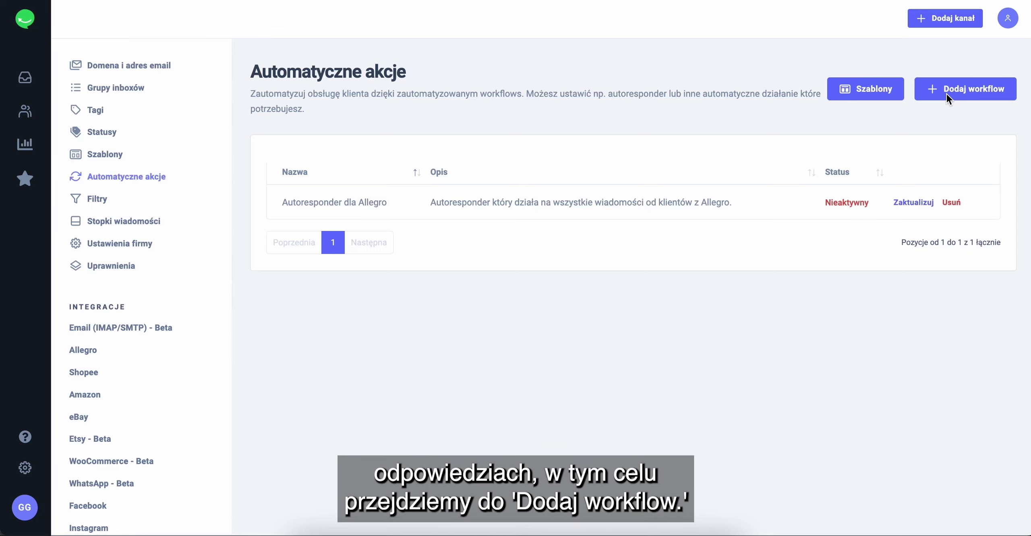
pyautogui.click(947, 93)
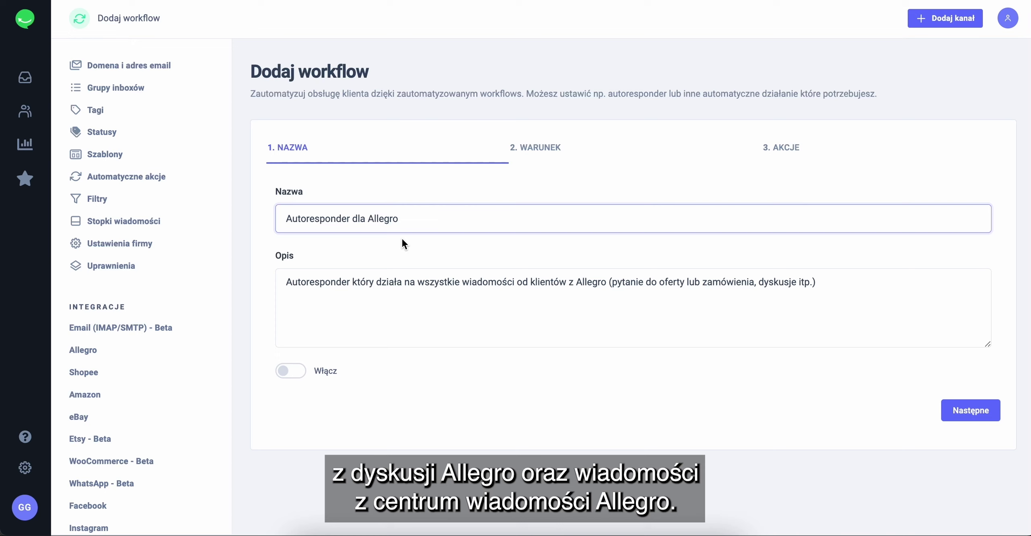
pyautogui.click(362, 318)
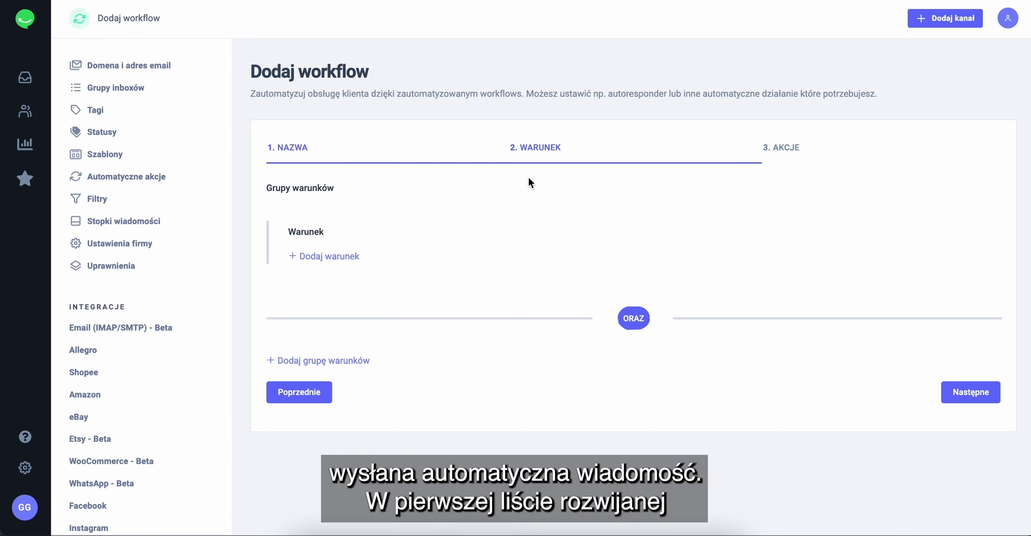
# Step: Add a first condition to the workflow and set its type to Akcja
pyautogui.click(318, 257)
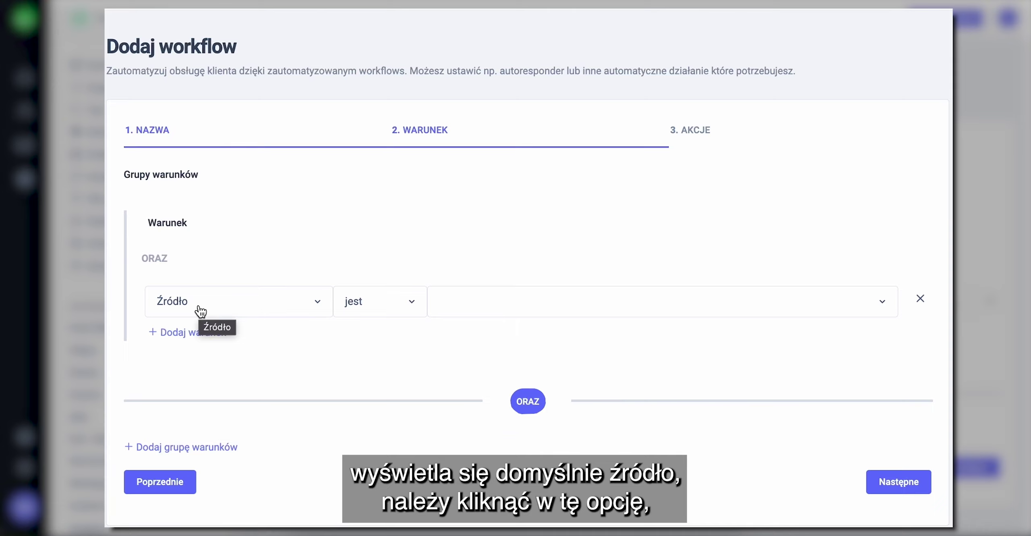
pyautogui.click(200, 311)
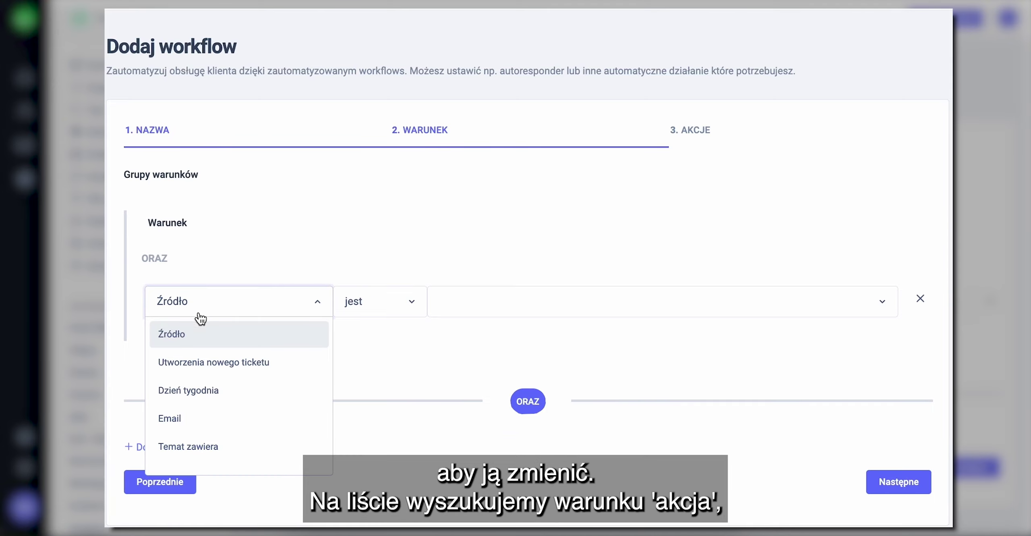
pyautogui.scroll(-1, 198, 363)
pyautogui.scroll(-5, 198, 364)
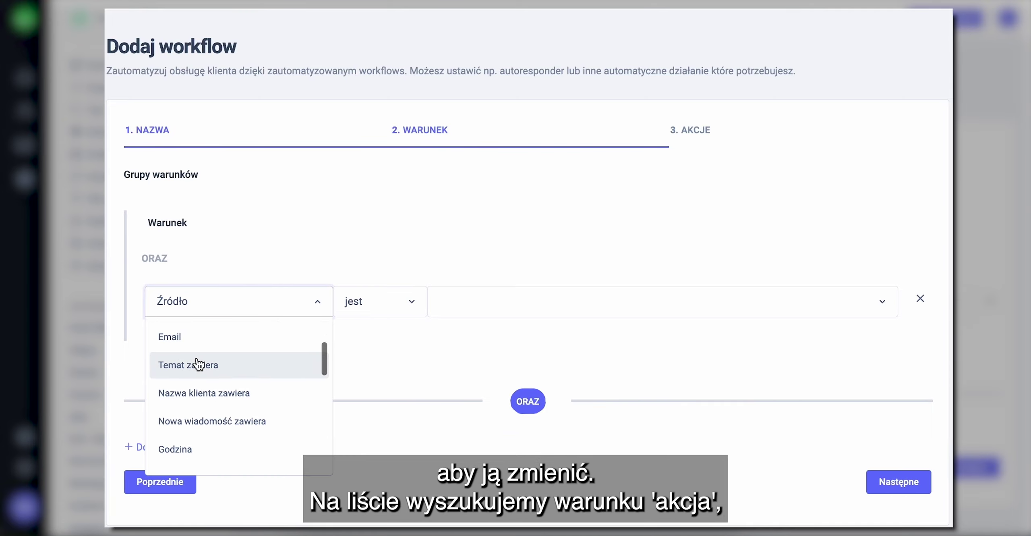
pyautogui.scroll(-1, 196, 361)
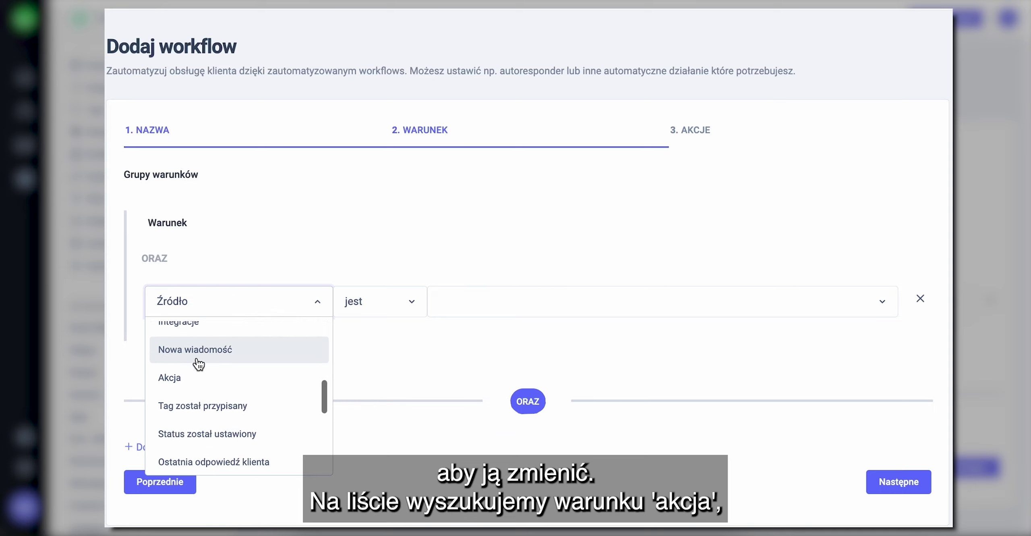
pyautogui.click(189, 381)
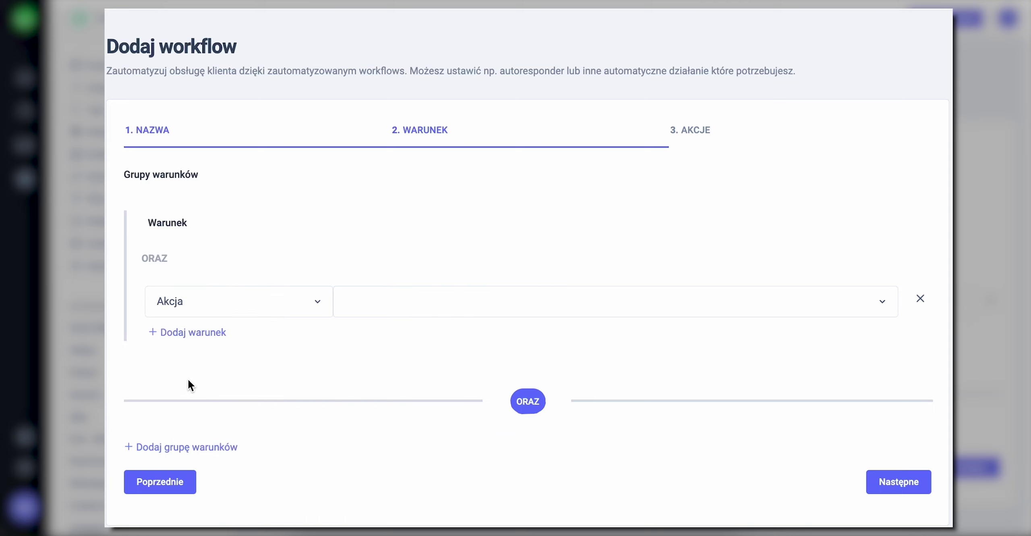
# Step: Set the Akcja condition's values to "Pierwsza wiadomość od klienta" and "Każda nowa wiadomość od klienta"
pyautogui.click(440, 301)
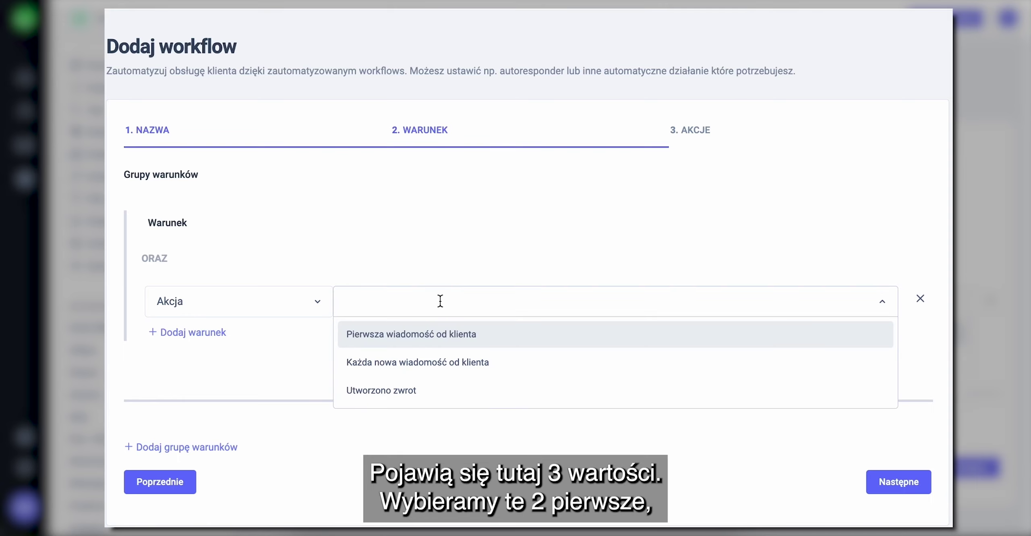
pyautogui.click(431, 343)
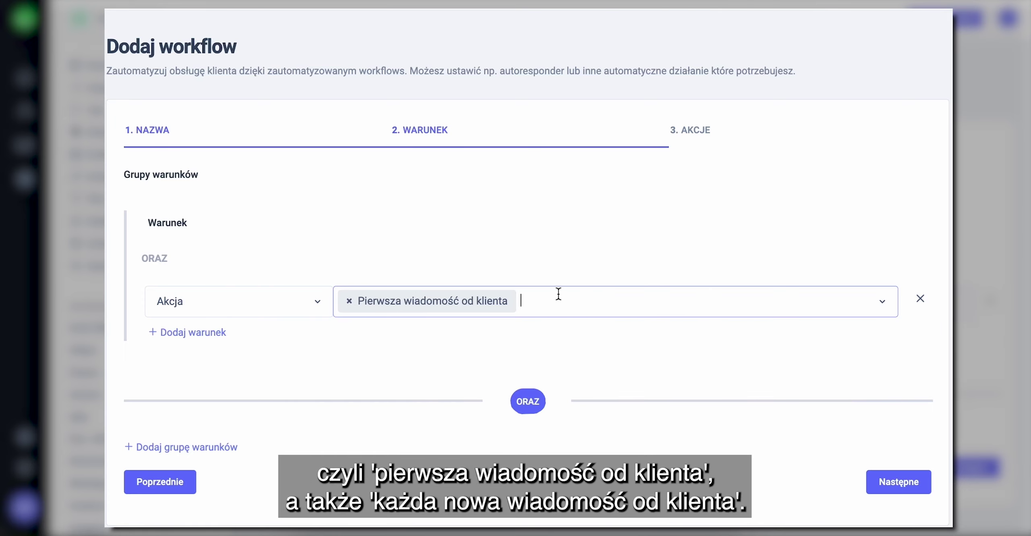
pyautogui.click(564, 304)
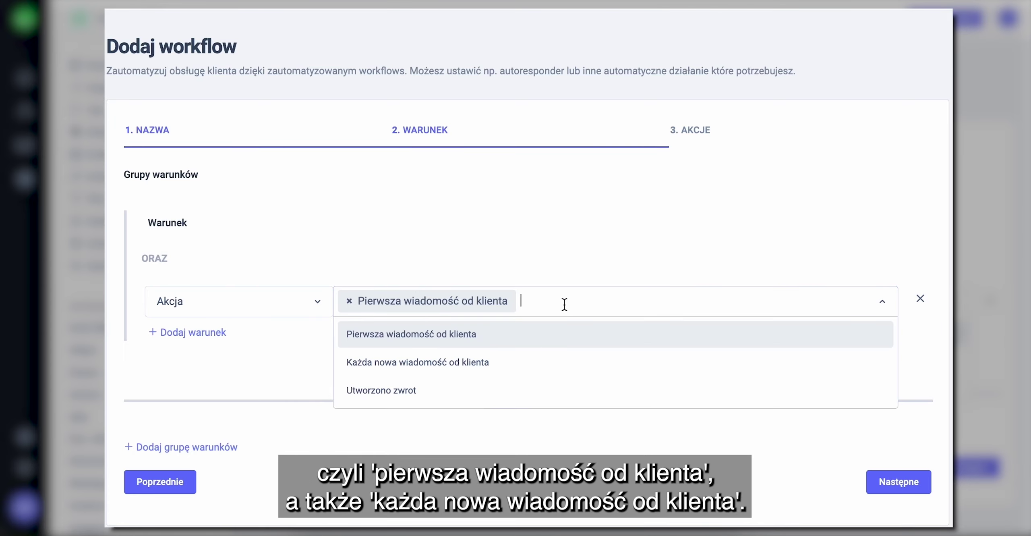
pyautogui.click(496, 363)
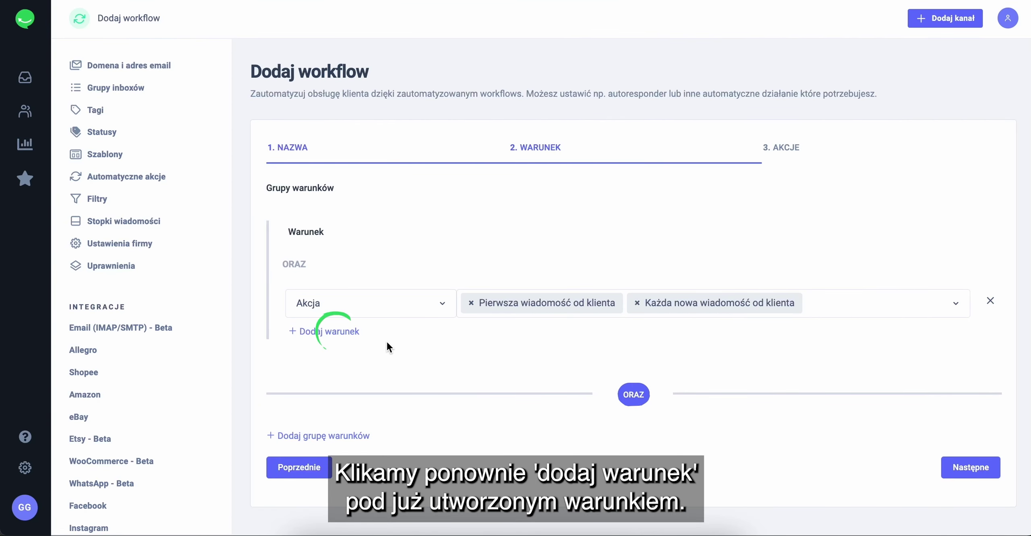
# Step: Add a second condition requiring that Źródło jest "Dyskusje Allegro" or "Centrum wiadomości Allegro"
pyautogui.click(336, 332)
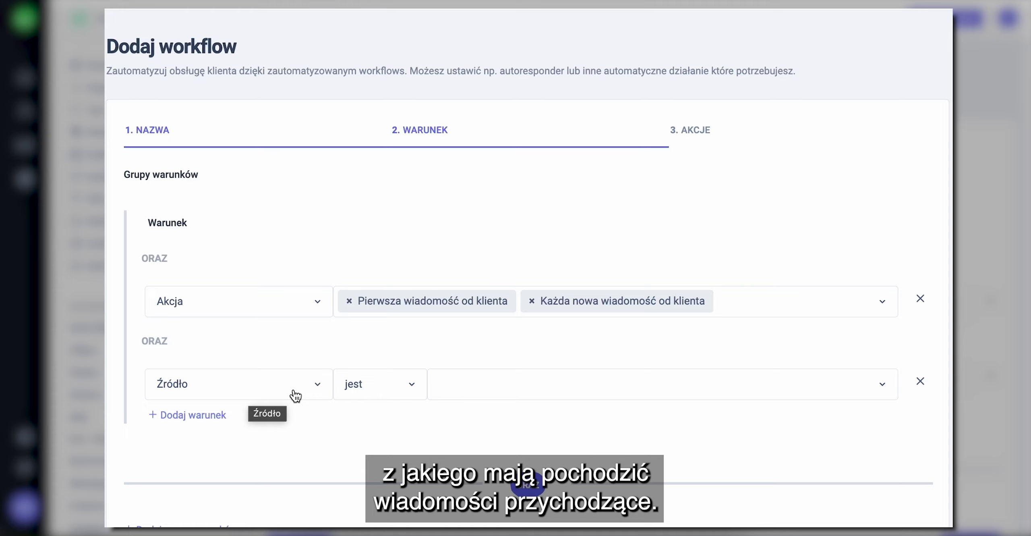
pyautogui.click(371, 390)
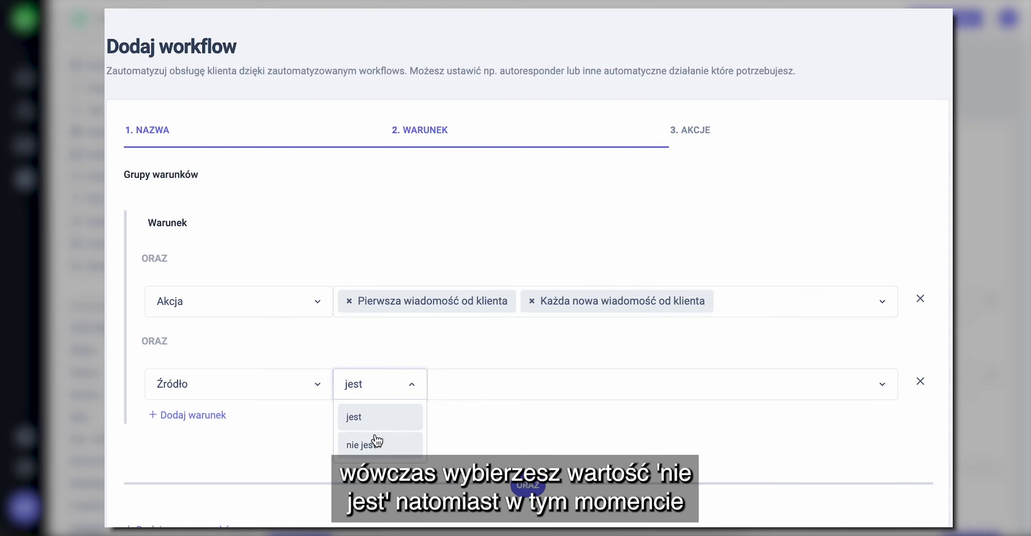
pyautogui.click(434, 378)
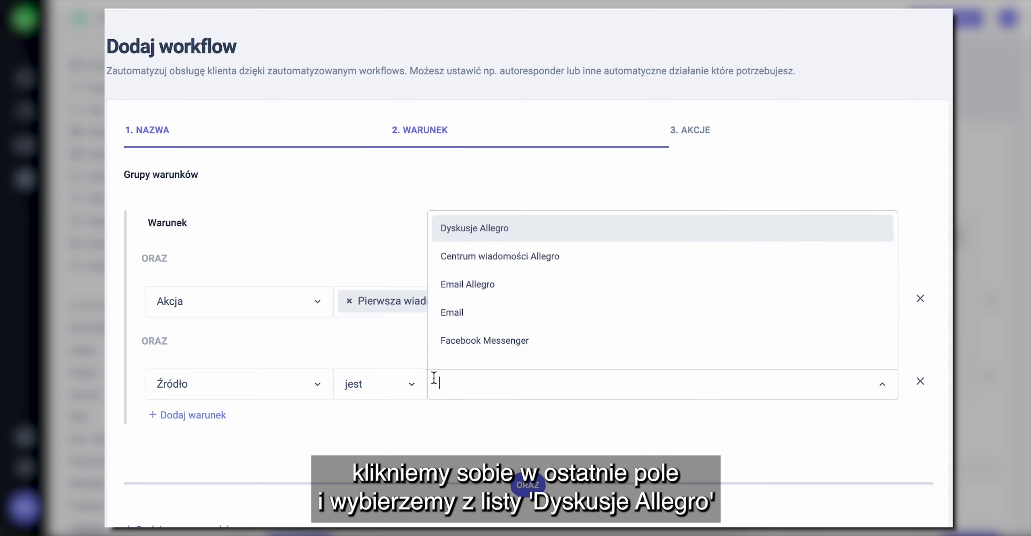
pyautogui.click(473, 238)
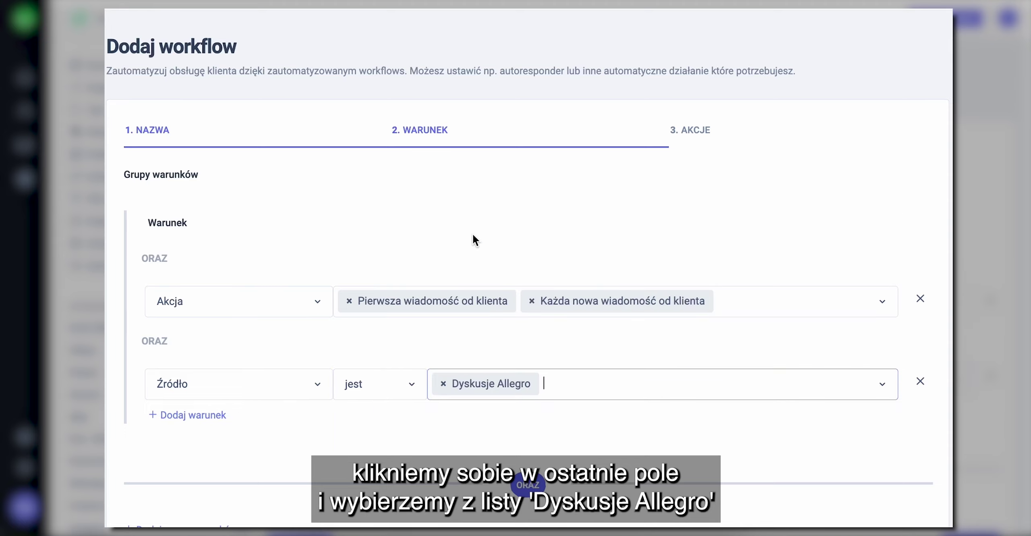
pyautogui.click(570, 383)
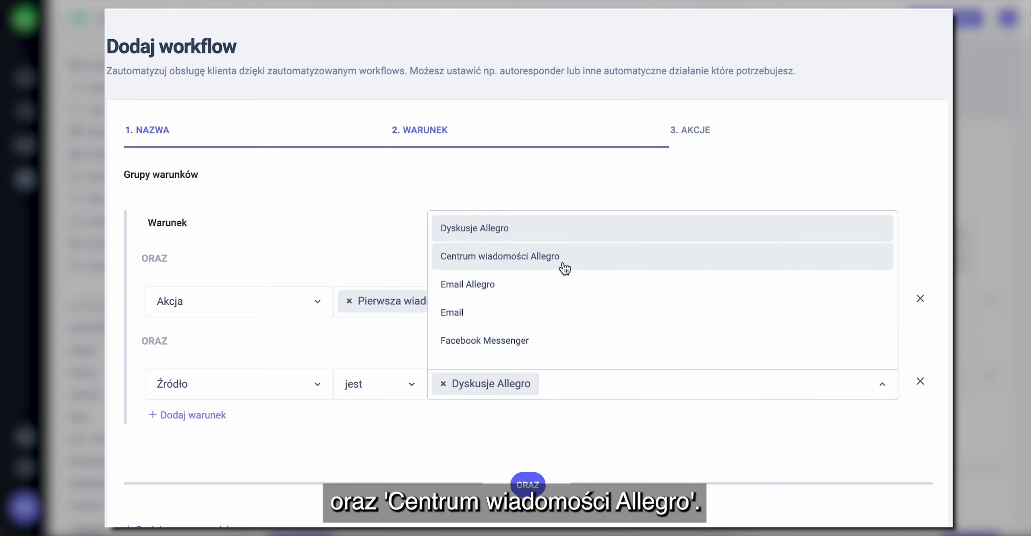
pyautogui.click(562, 264)
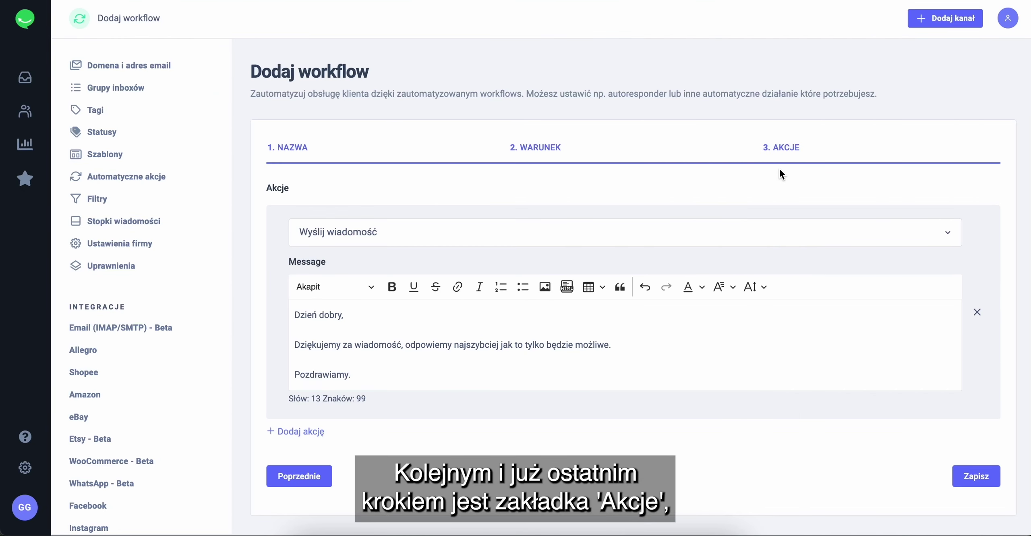
# Step: Set the workflow's action to "Wyślij wiadomość" with the reply thanking the customer and promising an answer as soon as possible
pyautogui.click(780, 168)
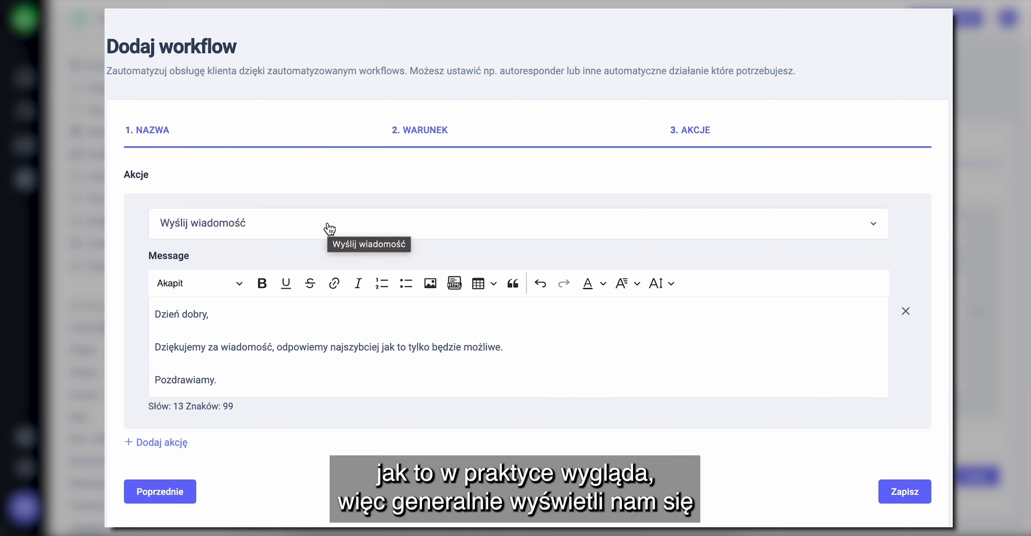
pyautogui.click(329, 229)
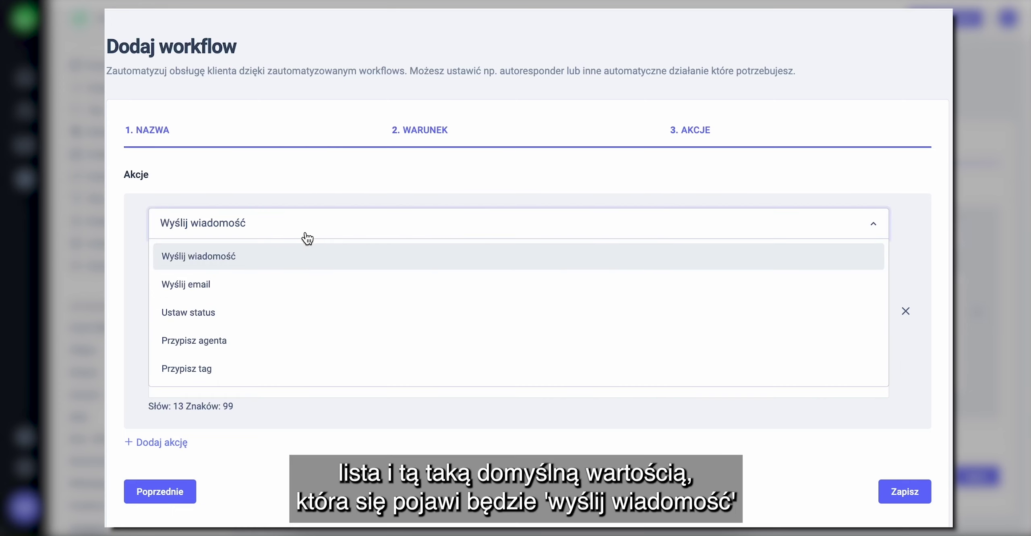
pyautogui.click(241, 254)
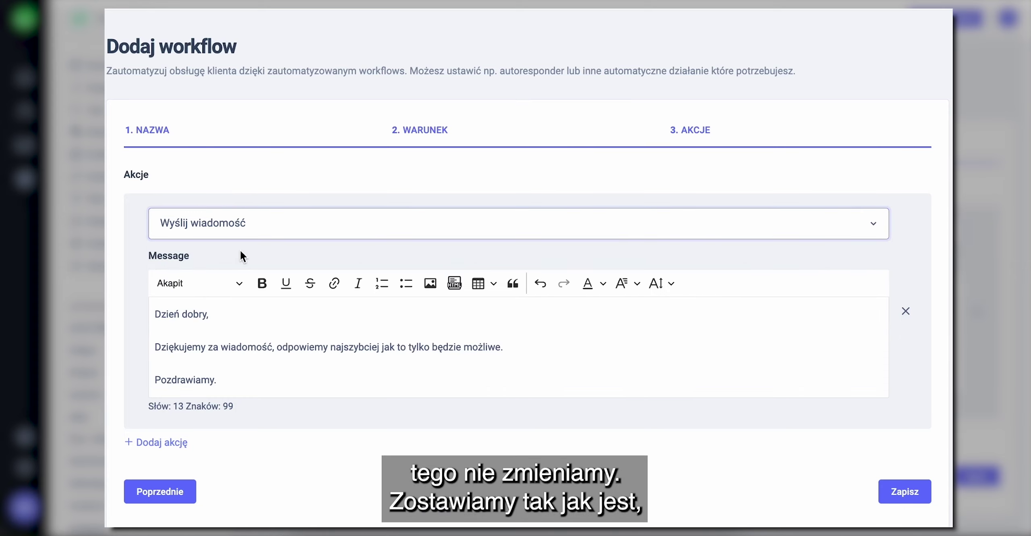
pyautogui.click(233, 378)
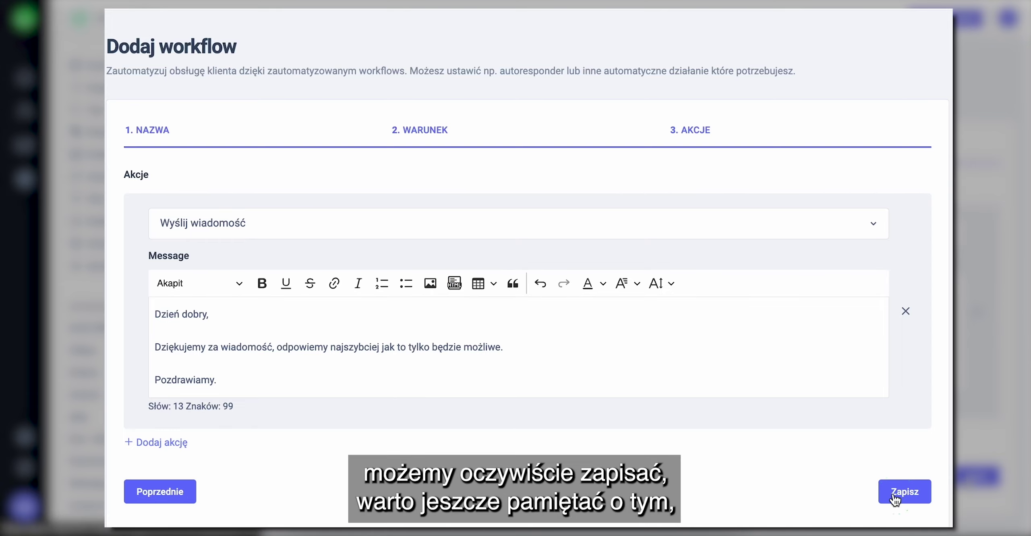
# Step: Enable the "Autoresponder dla Allegro" workflow and save it
pyautogui.click(168, 137)
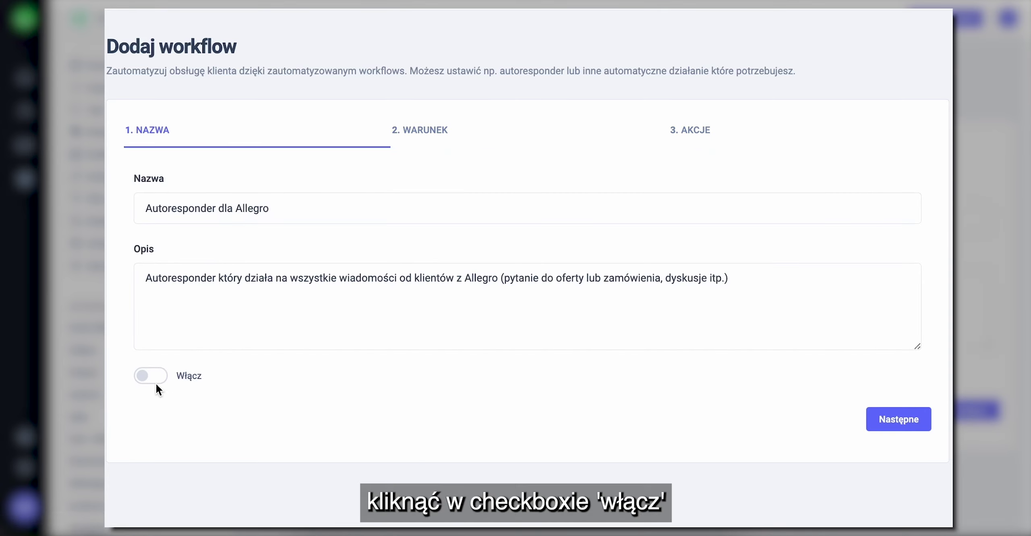
pyautogui.click(160, 380)
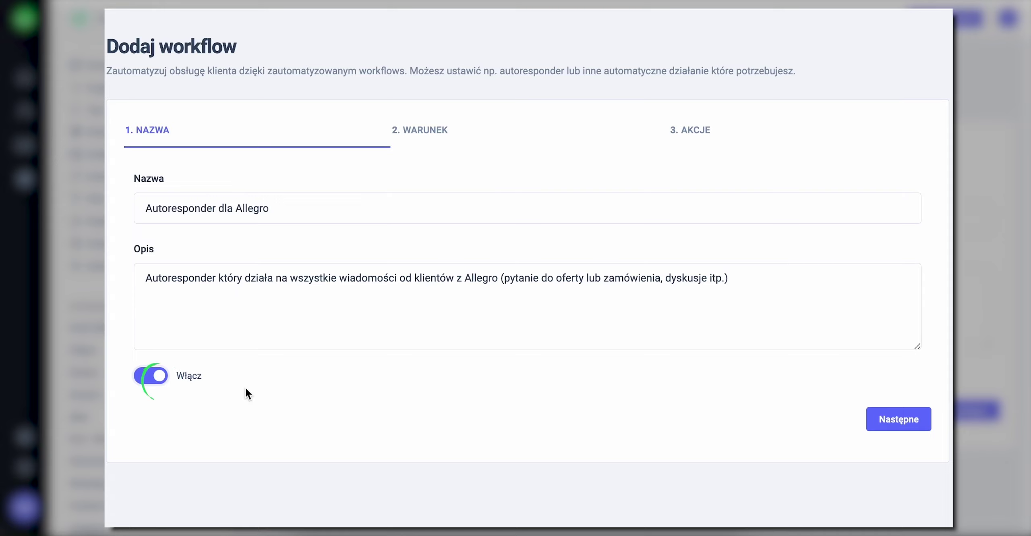
pyautogui.click(685, 135)
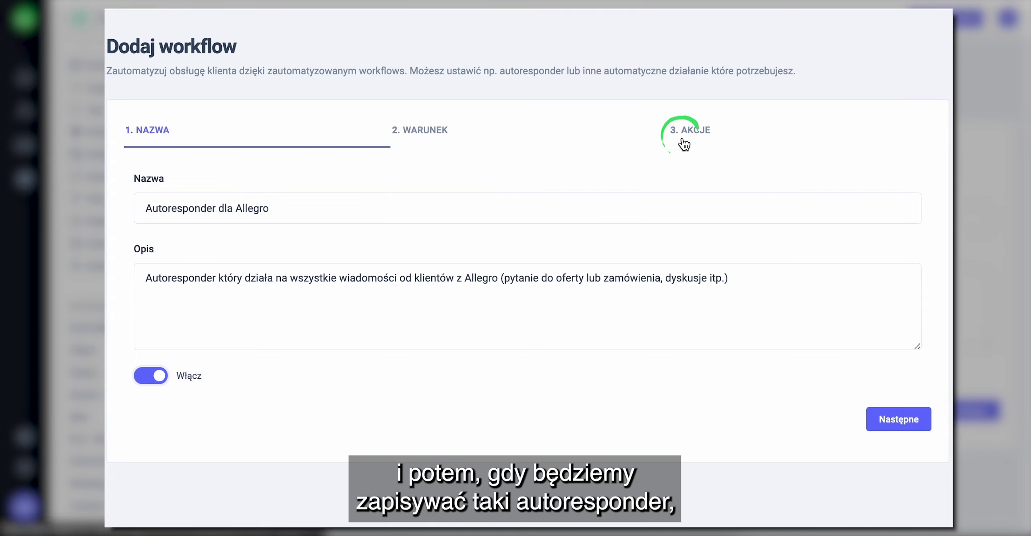
pyautogui.click(911, 500)
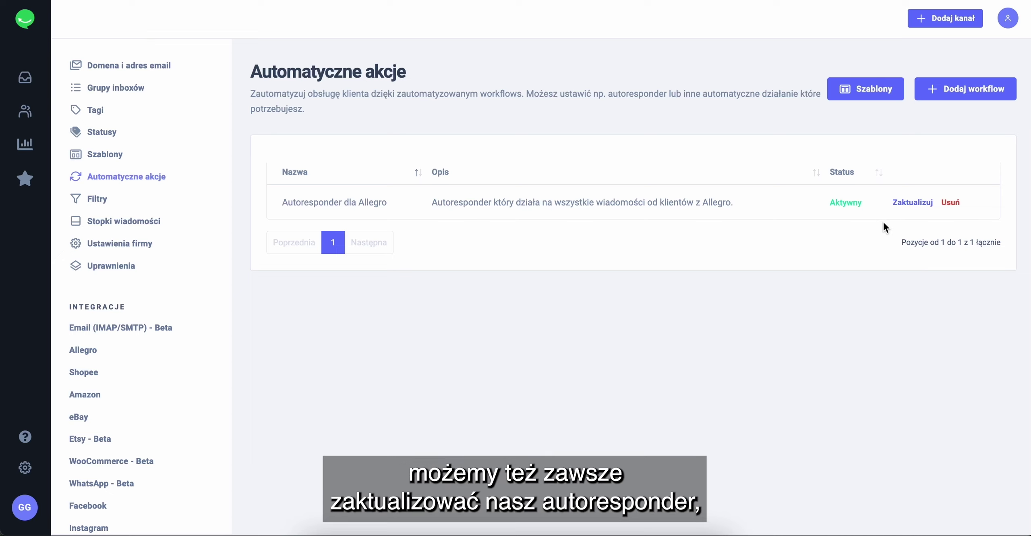
pyautogui.click(906, 212)
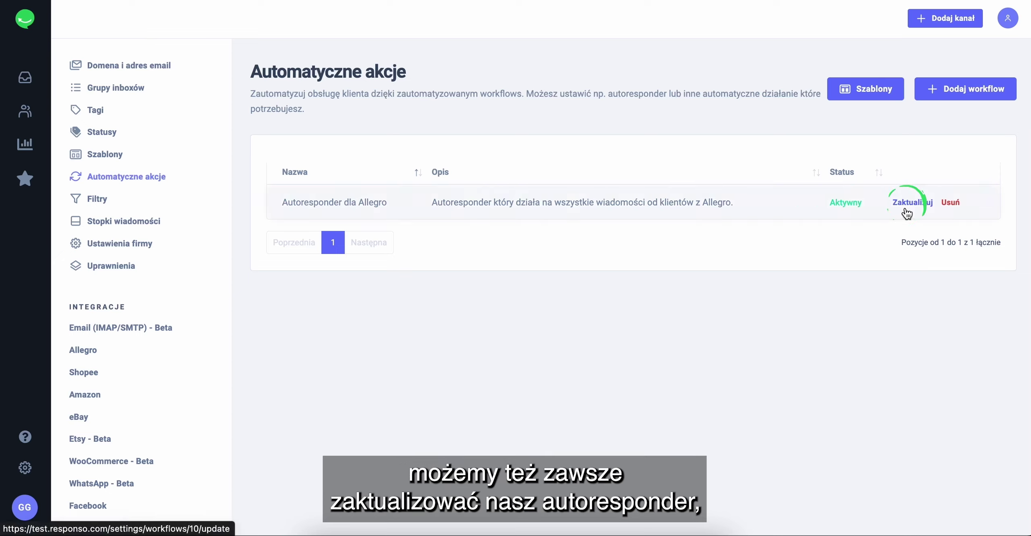
pyautogui.click(956, 205)
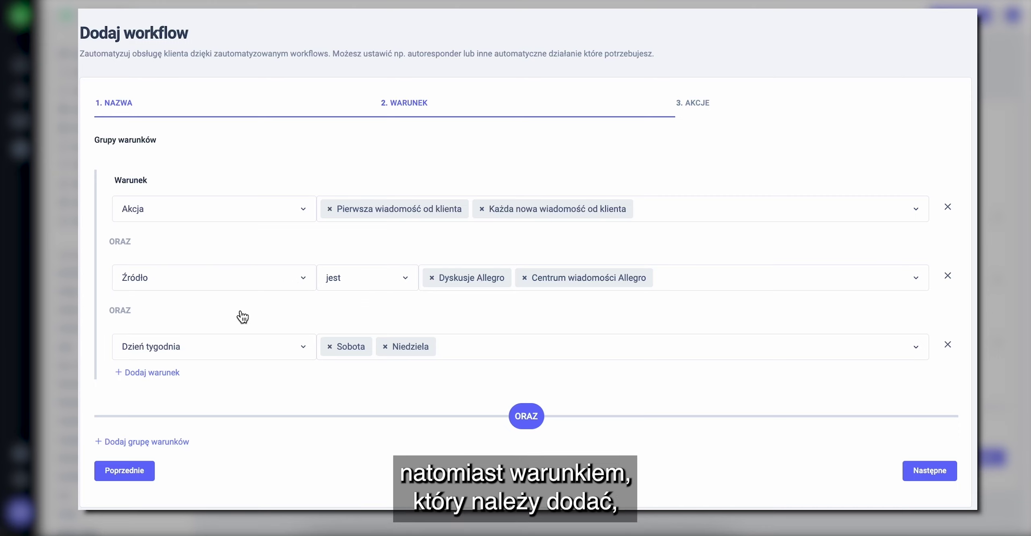
# Step: Choose Dzień tygodnia as the third condition's type and check its day list for Sobota and Niedziela
pyautogui.click(203, 357)
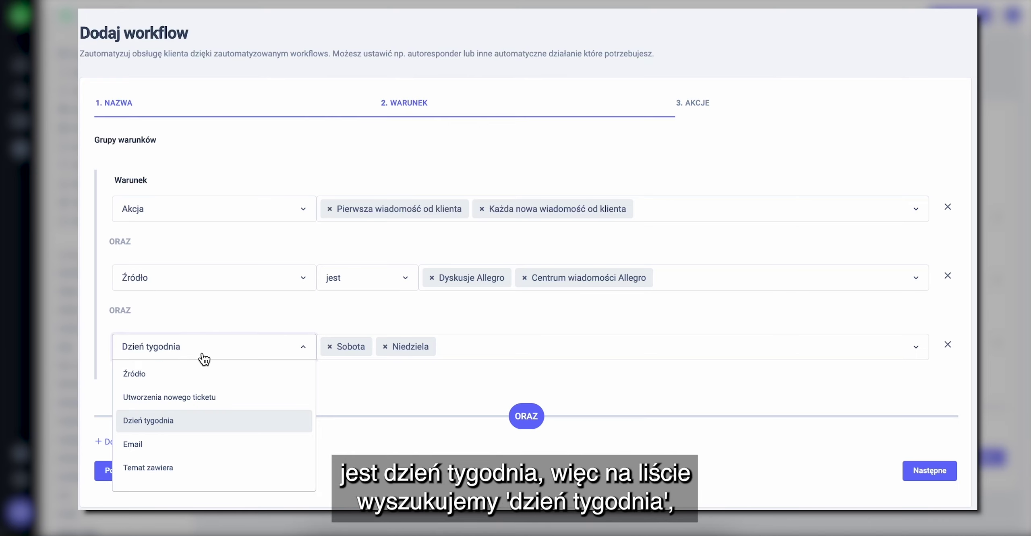
pyautogui.click(190, 426)
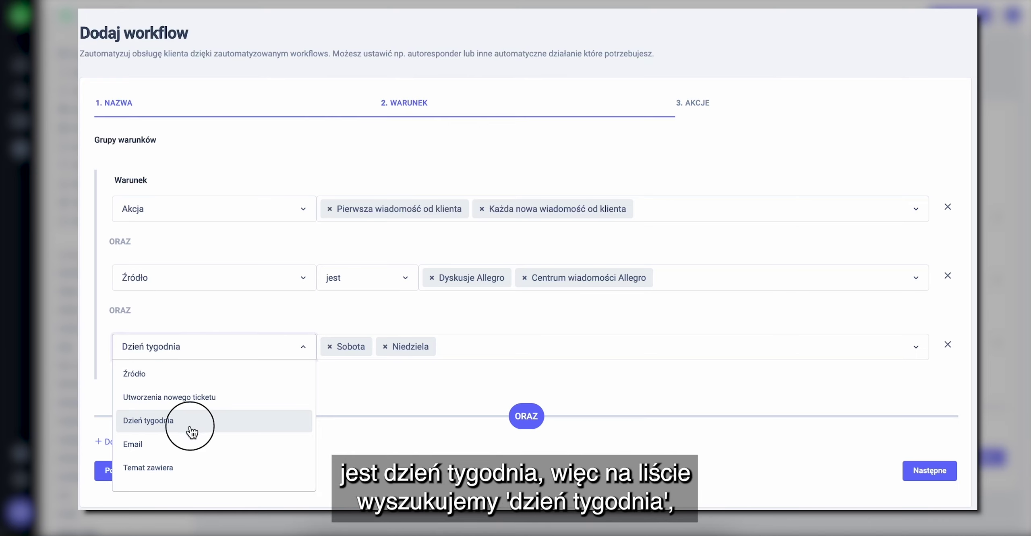
pyautogui.click(473, 350)
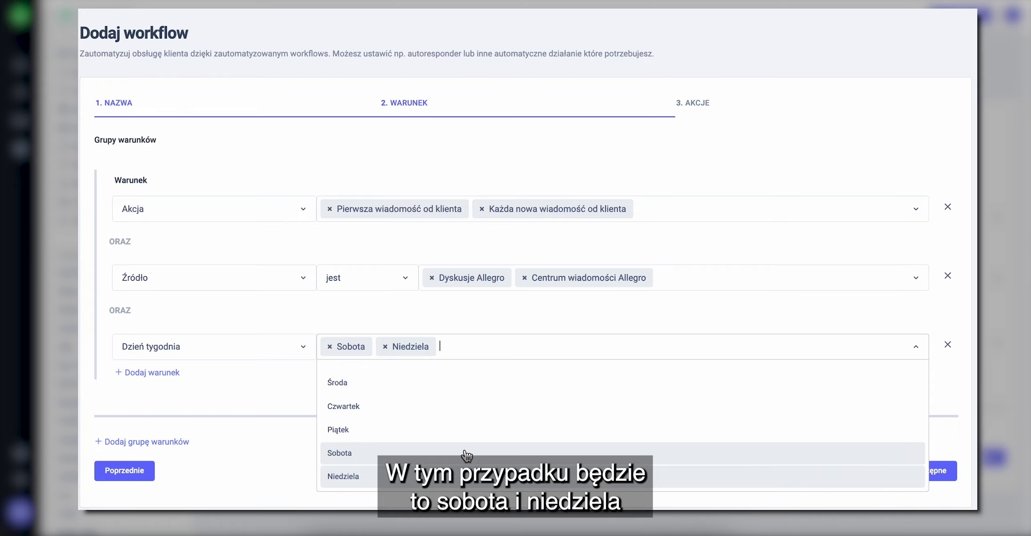
pyautogui.click(273, 401)
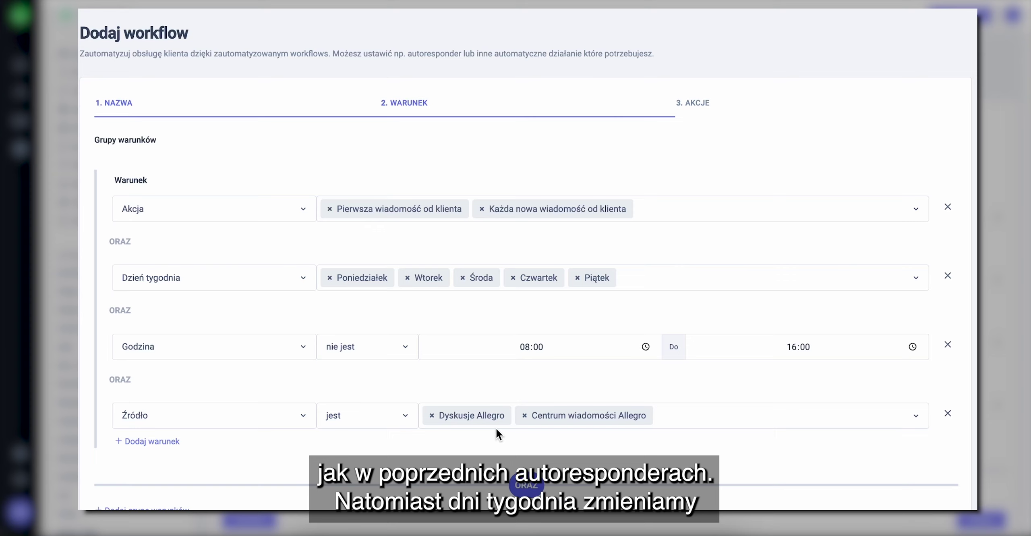
# Step: Choose Dzień tygodnia as the second condition's type and Godzina as the third condition's type in the working-days autoresponder
pyautogui.click(193, 290)
pyautogui.click(193, 289)
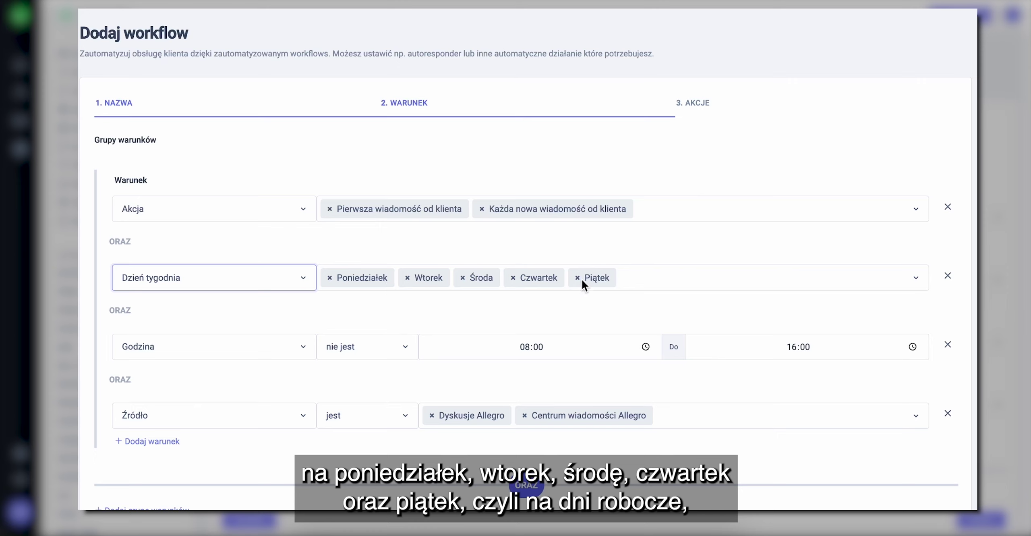
pyautogui.click(227, 354)
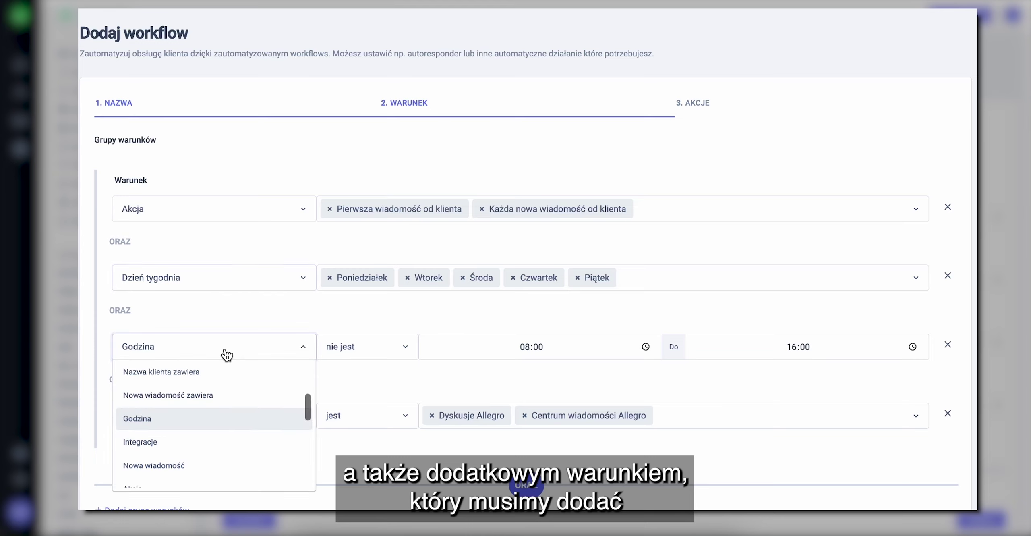
pyautogui.click(206, 419)
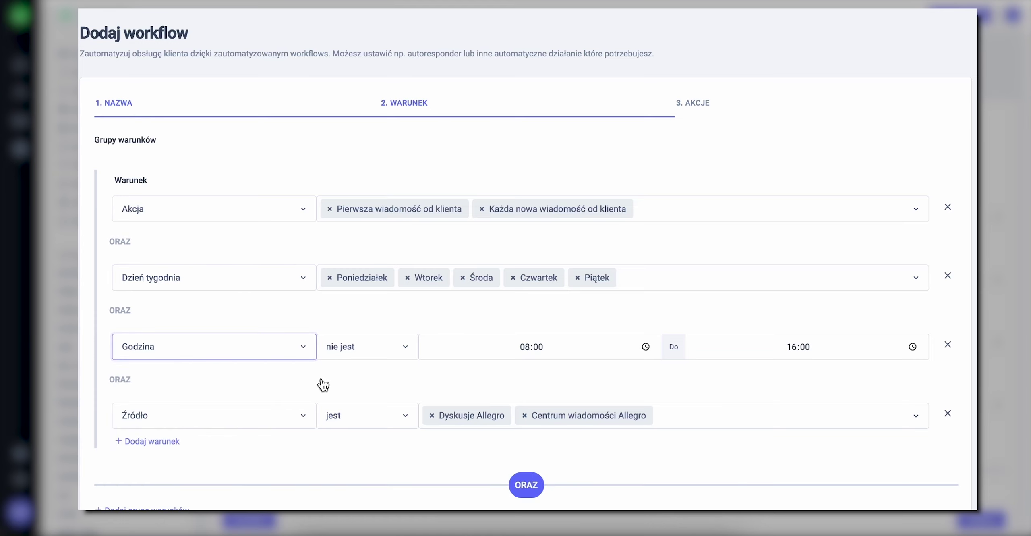
# Step: Set the Godzina condition's operator to "nie jest" for the 08:00 to 16:00 range
pyautogui.click(362, 356)
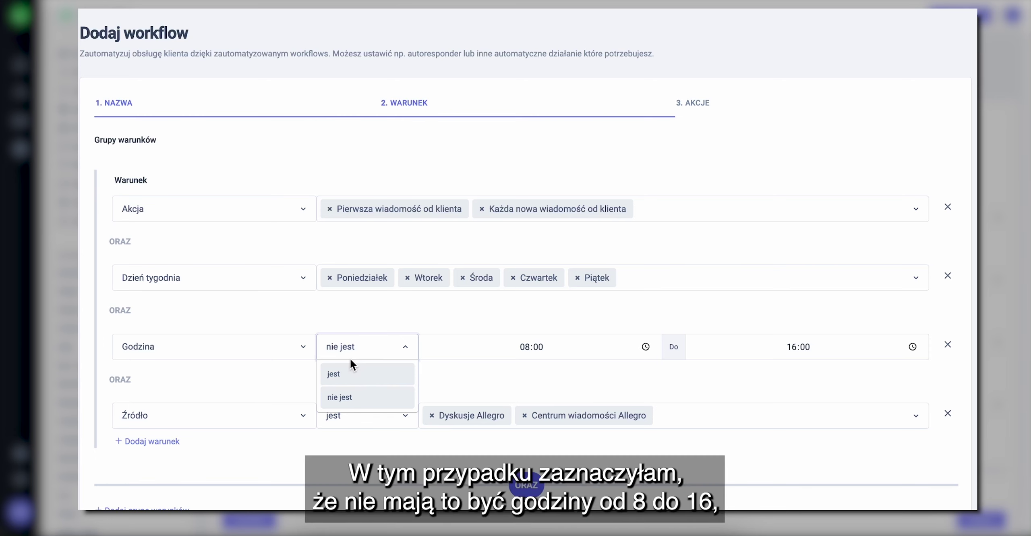
pyautogui.click(348, 399)
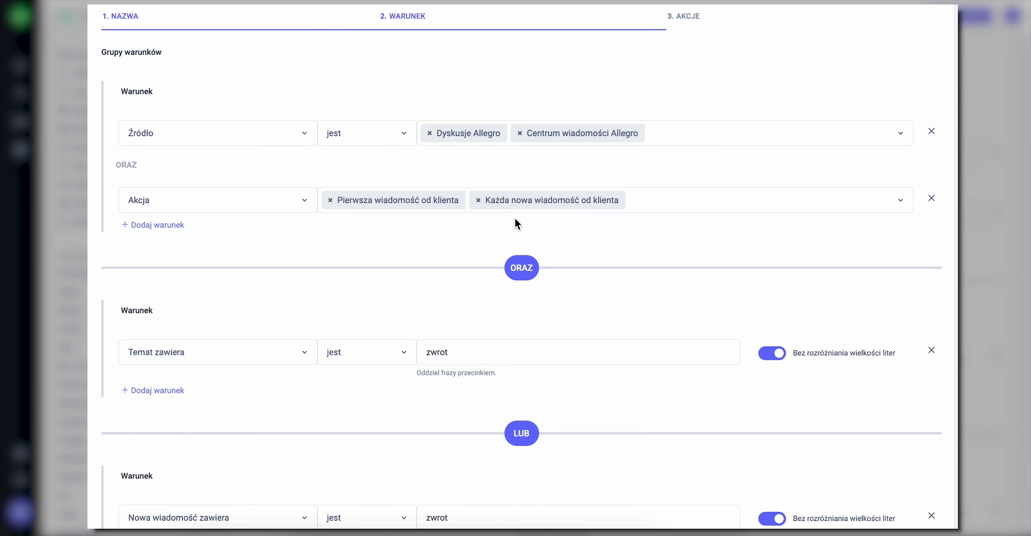
# Step: Examine the "zwrot" subject and message condition groups and the oraz/lub options that connect the groups
pyautogui.scroll(-1, 514, 216)
pyautogui.scroll(-1, 462, 245)
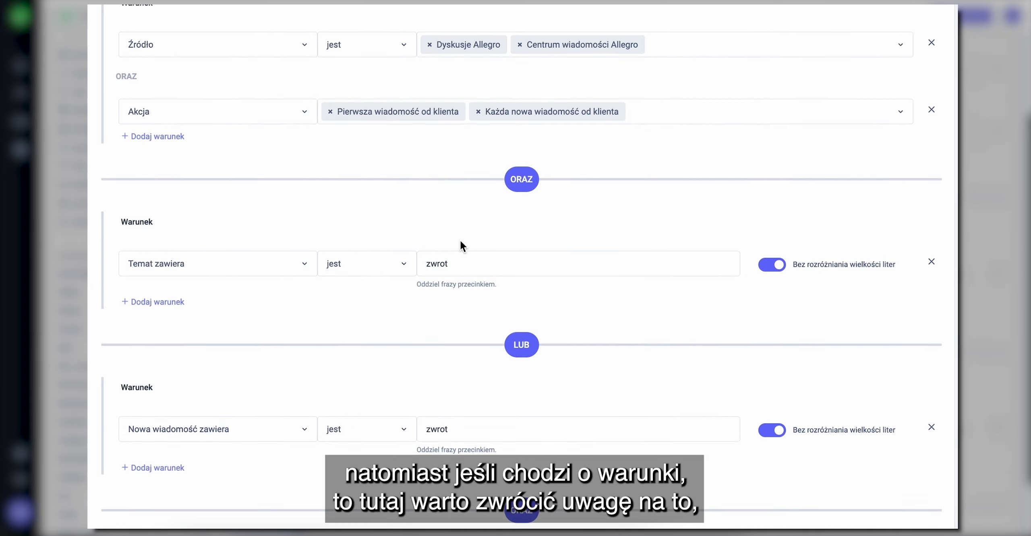
pyautogui.click(526, 191)
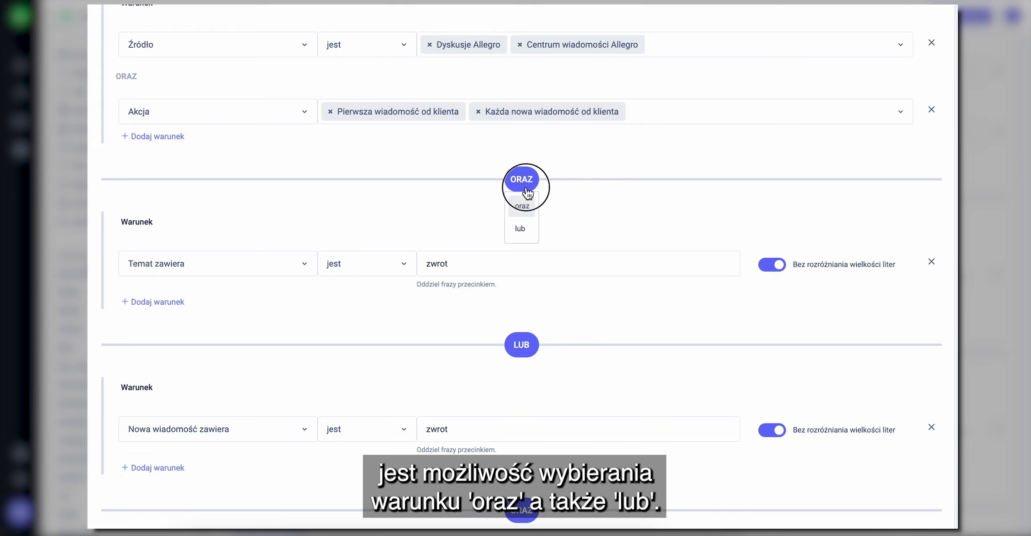
pyautogui.click(460, 219)
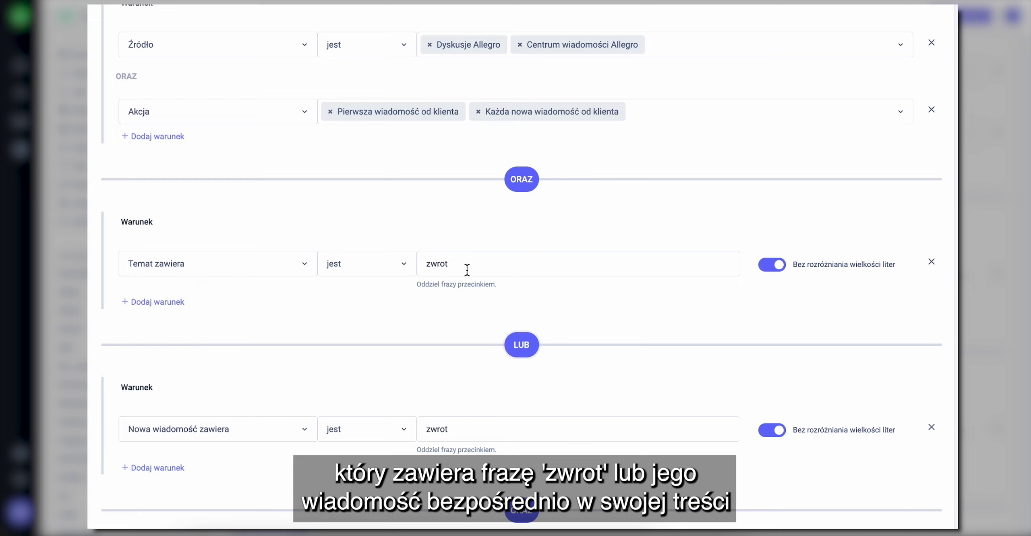
pyautogui.scroll(-2, 468, 269)
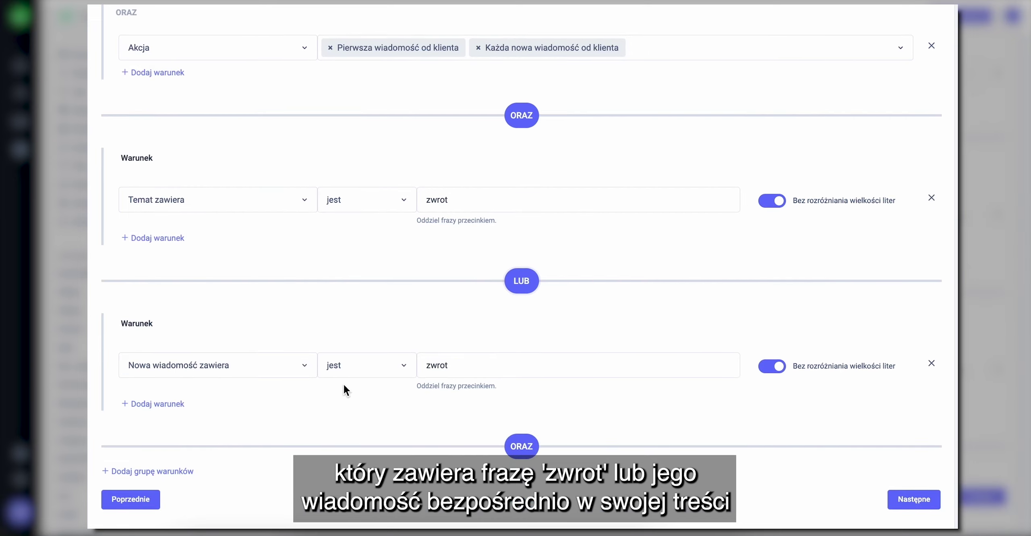
pyautogui.click(475, 371)
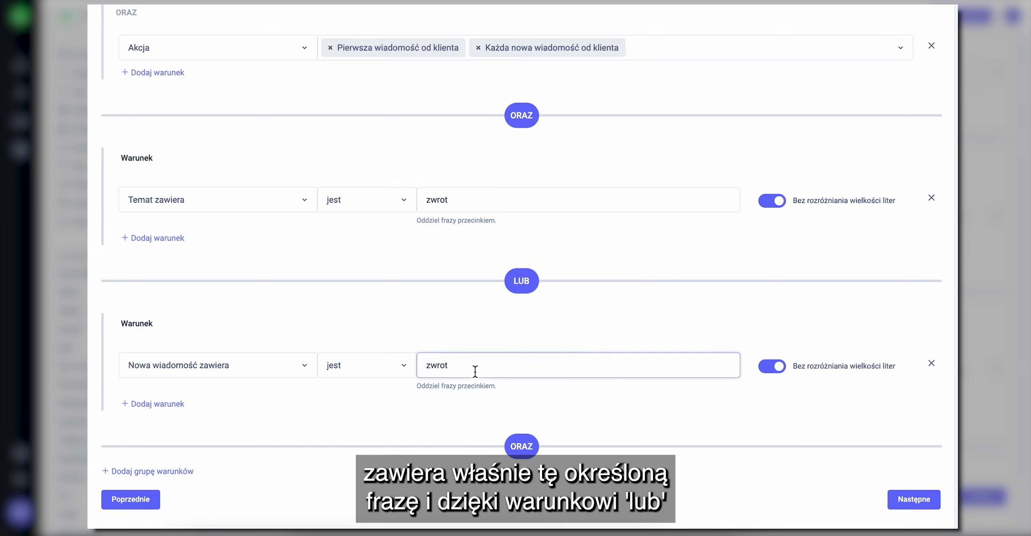
pyautogui.click(532, 290)
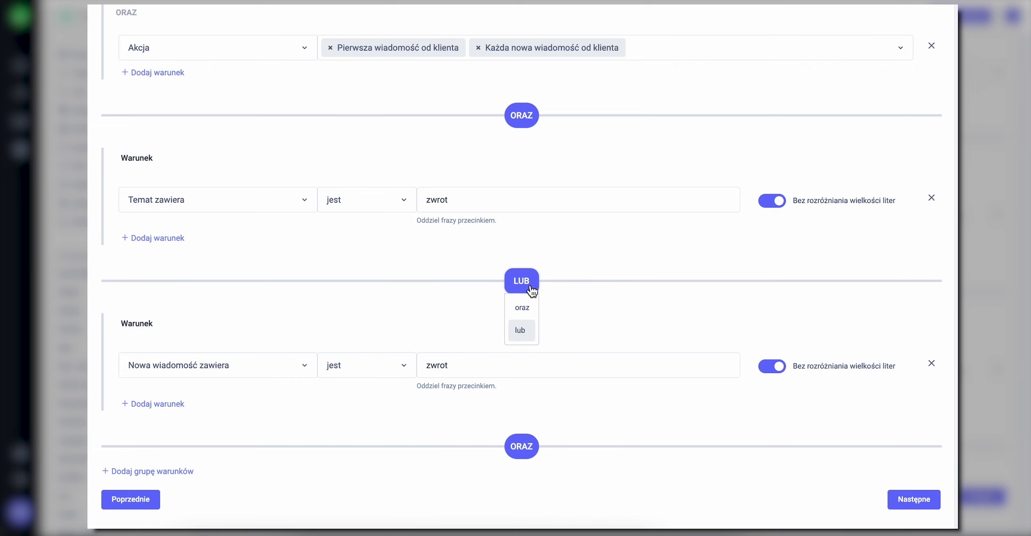
pyautogui.click(530, 287)
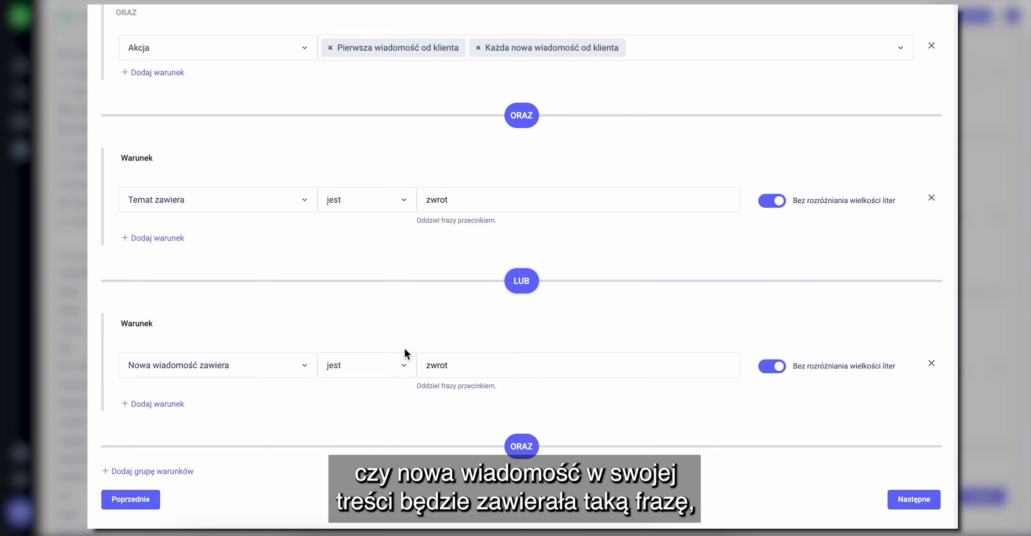
pyautogui.scroll(1, 463, 373)
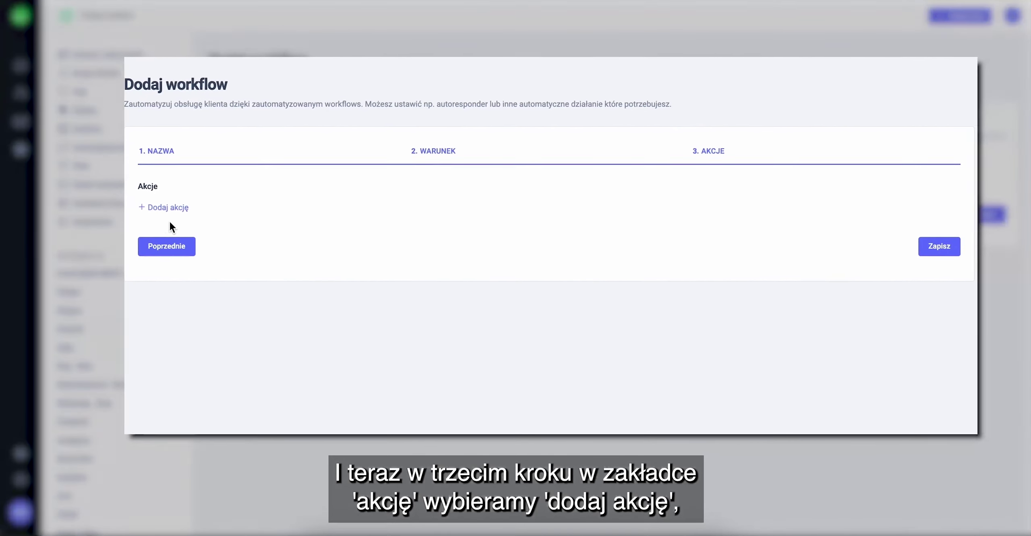
# Step: Add a "Przypisz tag" action to the workflow and choose the tag "zwrot"
pyautogui.click(238, 180)
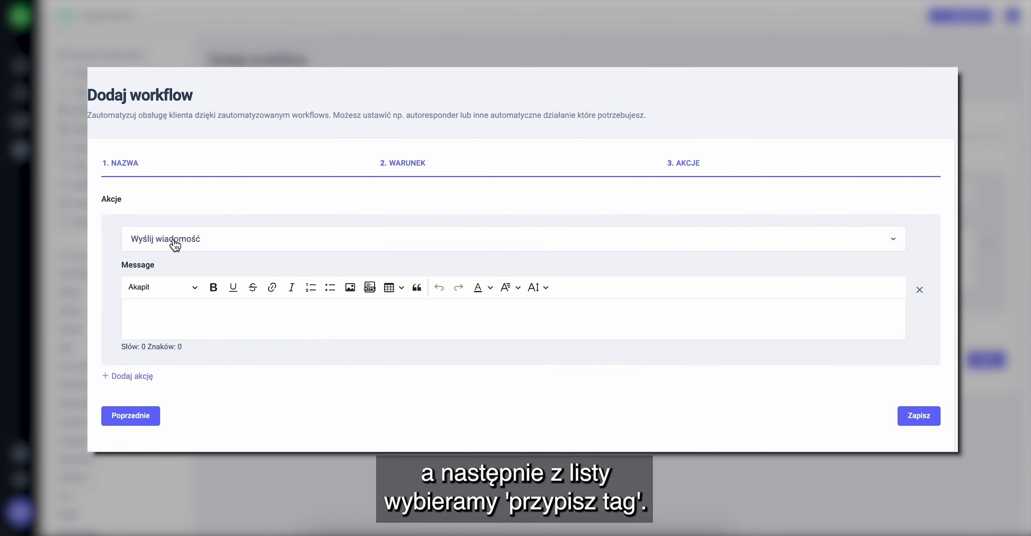
pyautogui.click(175, 242)
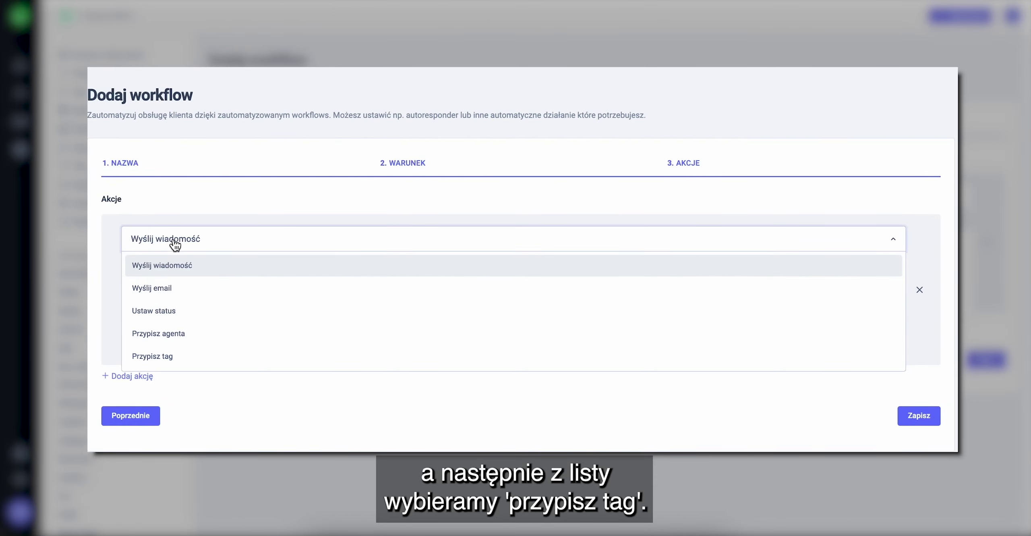
pyautogui.click(189, 356)
pyautogui.click(213, 289)
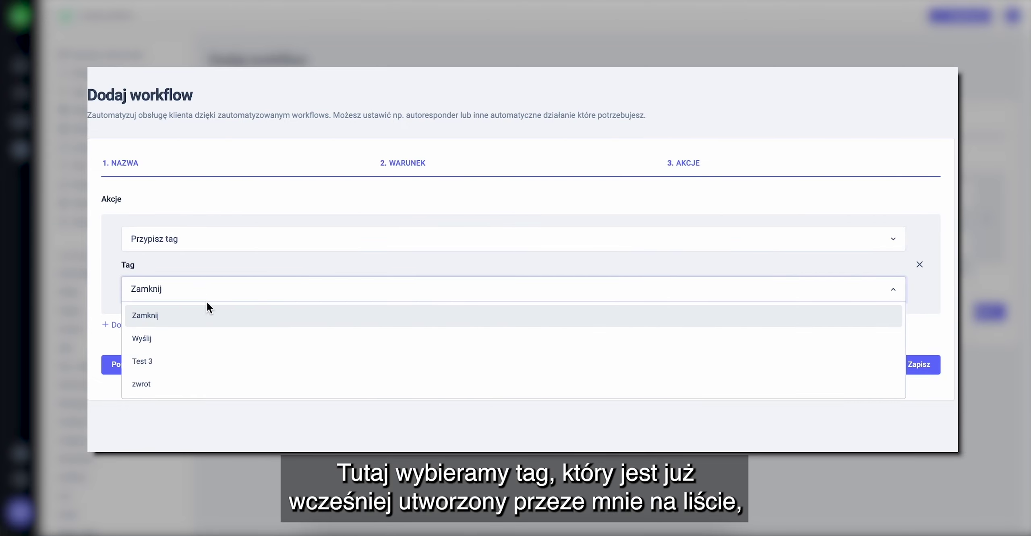
pyautogui.click(197, 383)
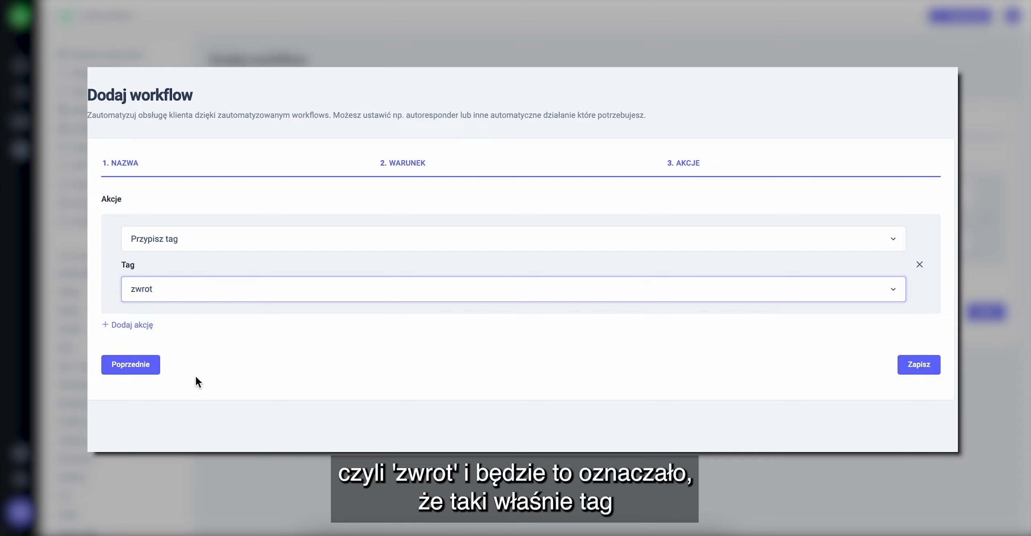
pyautogui.click(170, 319)
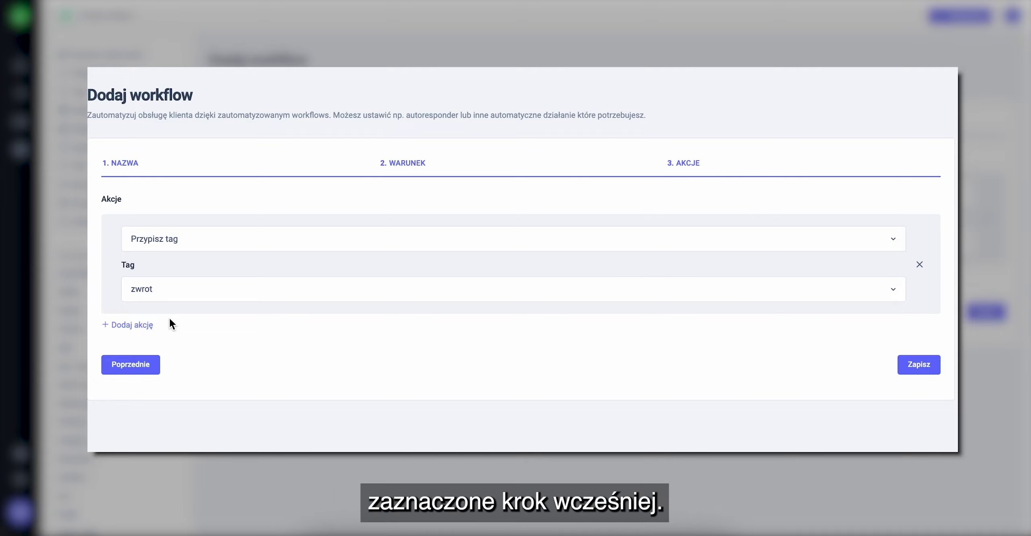
# Step: Add a second action below the tag assignment and open its list of action types
pyautogui.click(143, 325)
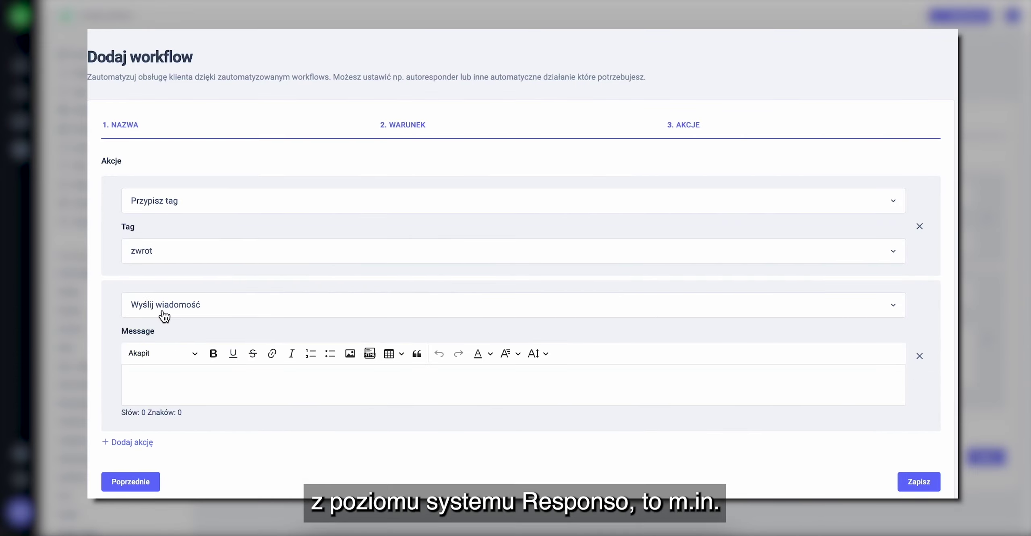
pyautogui.click(164, 310)
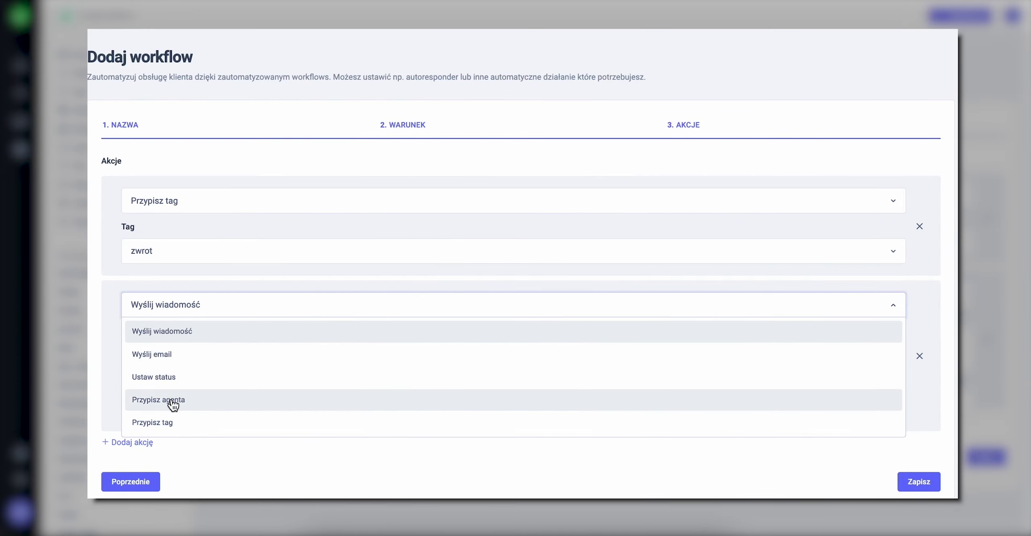